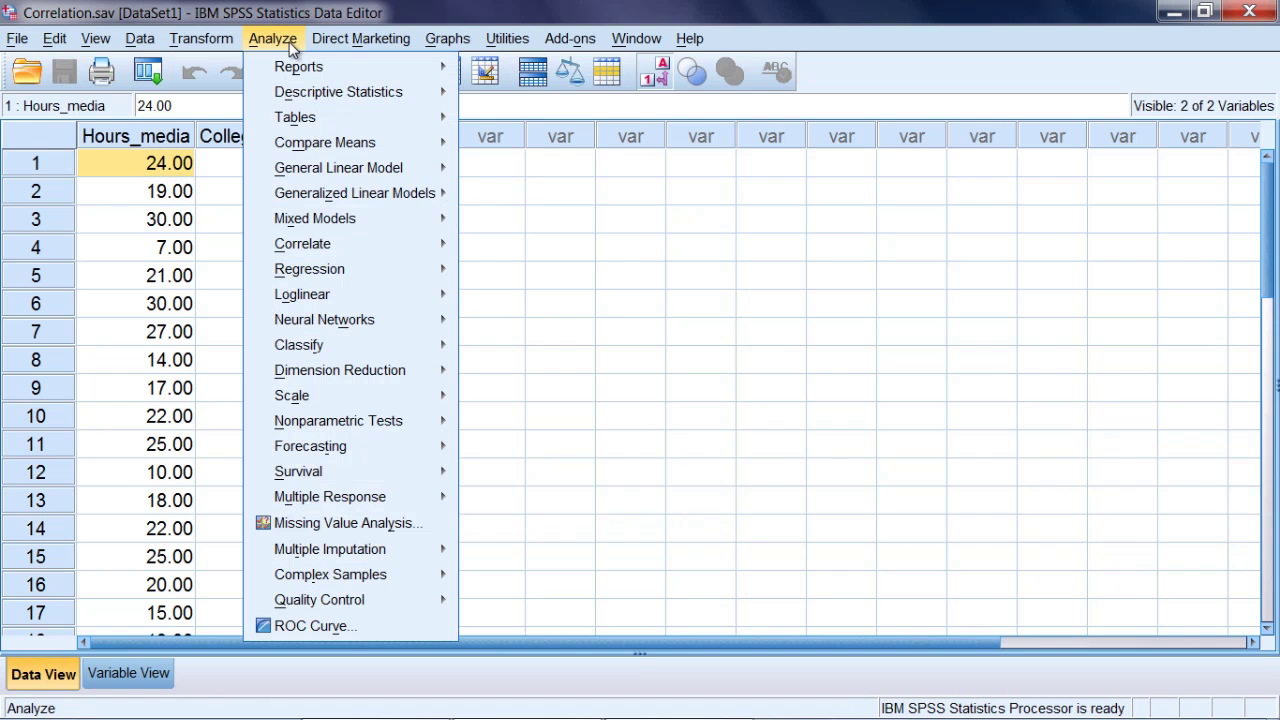
# Show the Analyze > Correlate submenu with Bivariate in view
pyautogui.moveTo(372, 243)
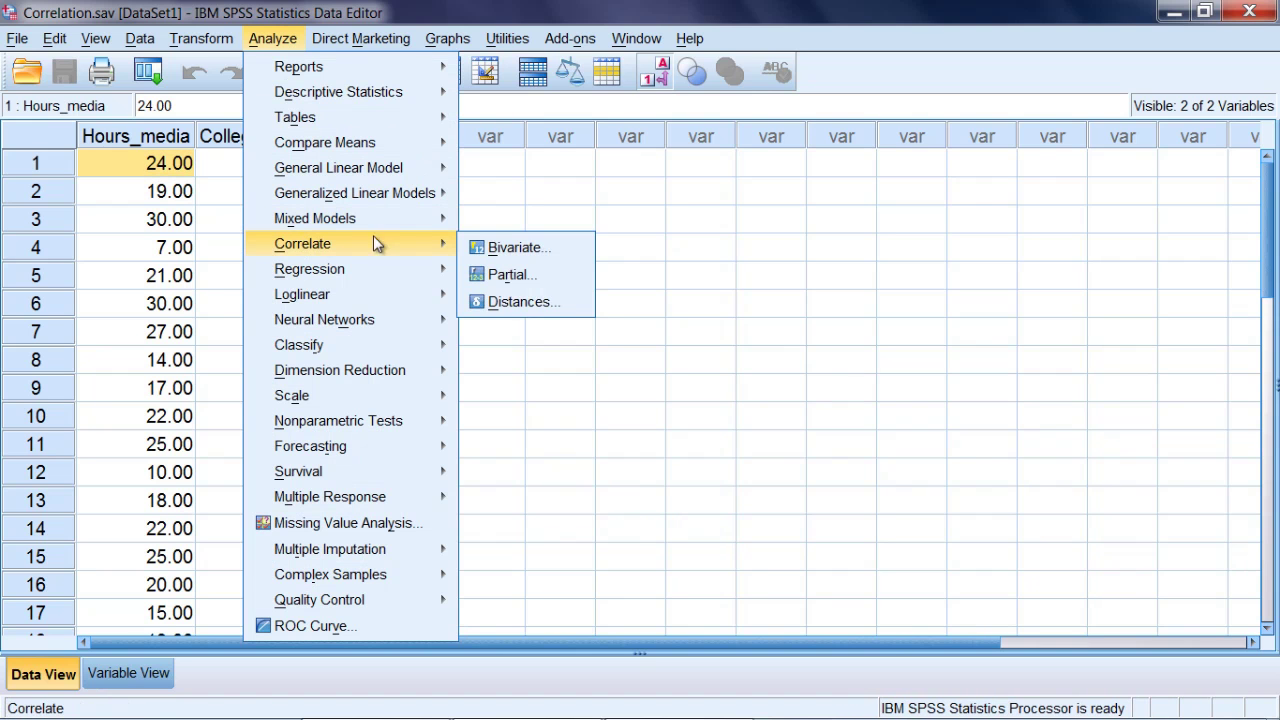
# Correlate Hours_media with College_GPA using two-tailed Pearson, giving r = -.661, Sig. .001, N 20
pyautogui.click(563, 250)
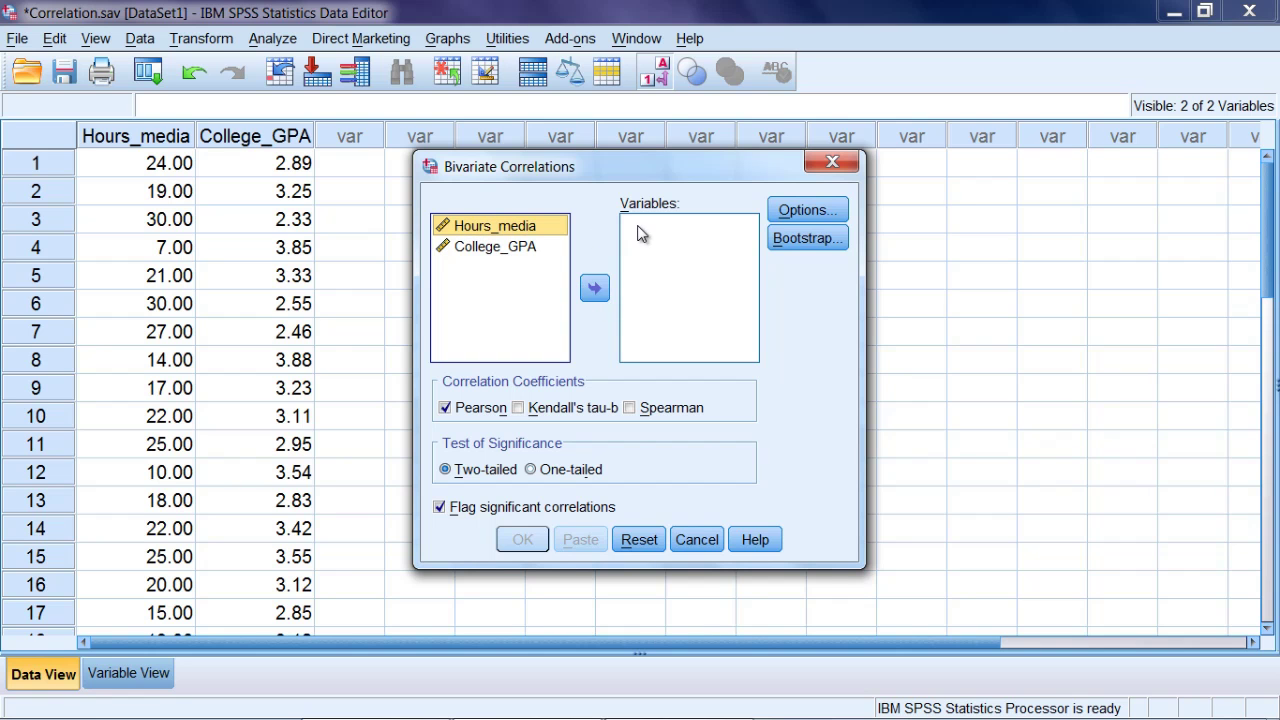
pyautogui.click(598, 288)
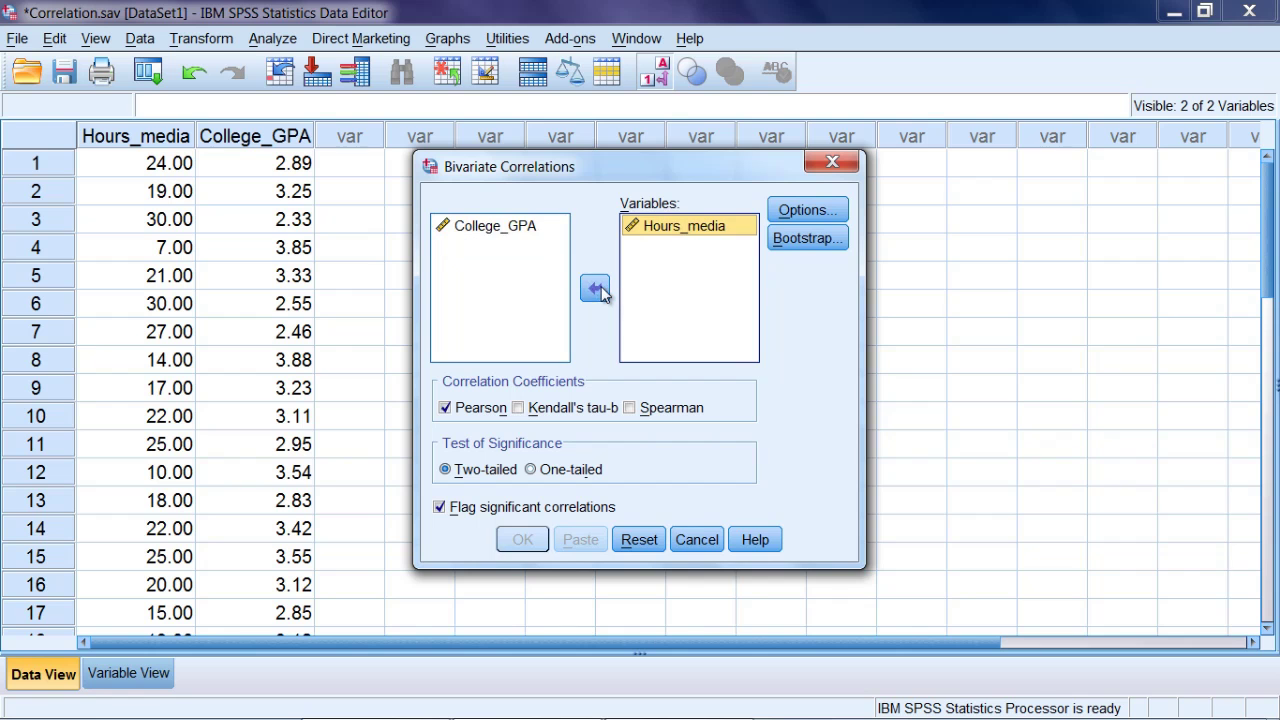
pyautogui.click(490, 228)
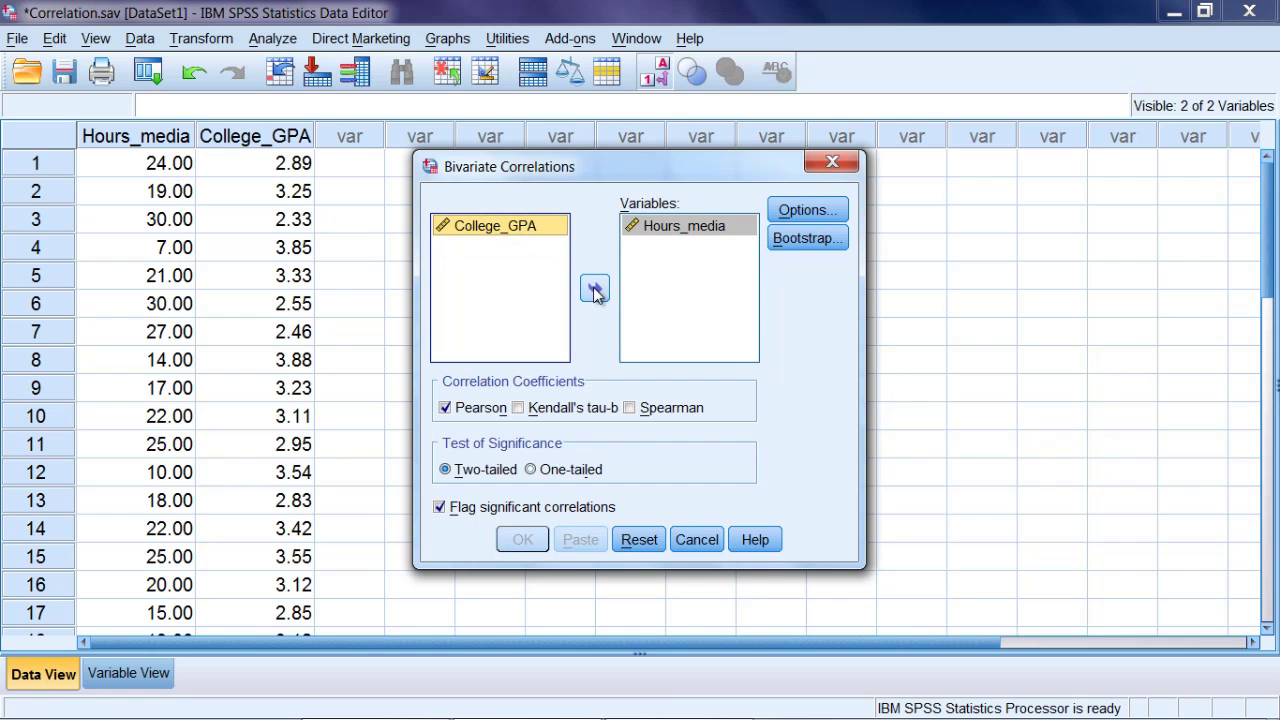
pyautogui.click(595, 289)
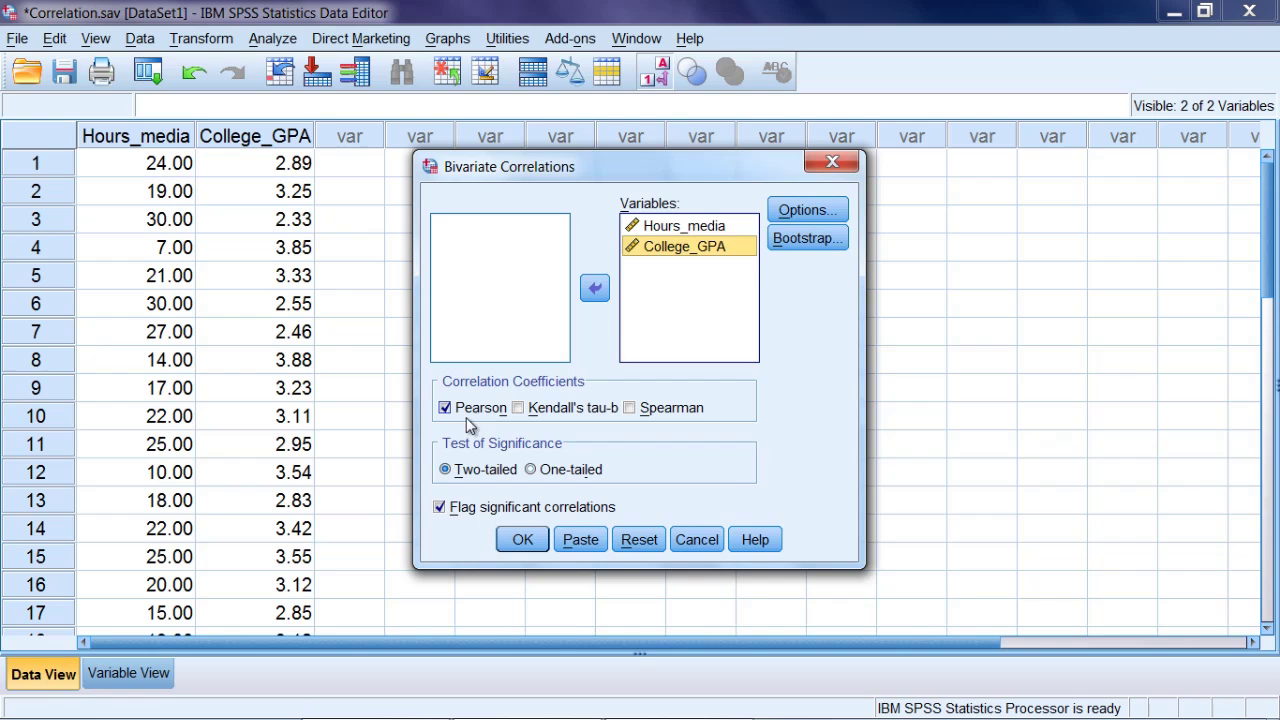
pyautogui.click(628, 418)
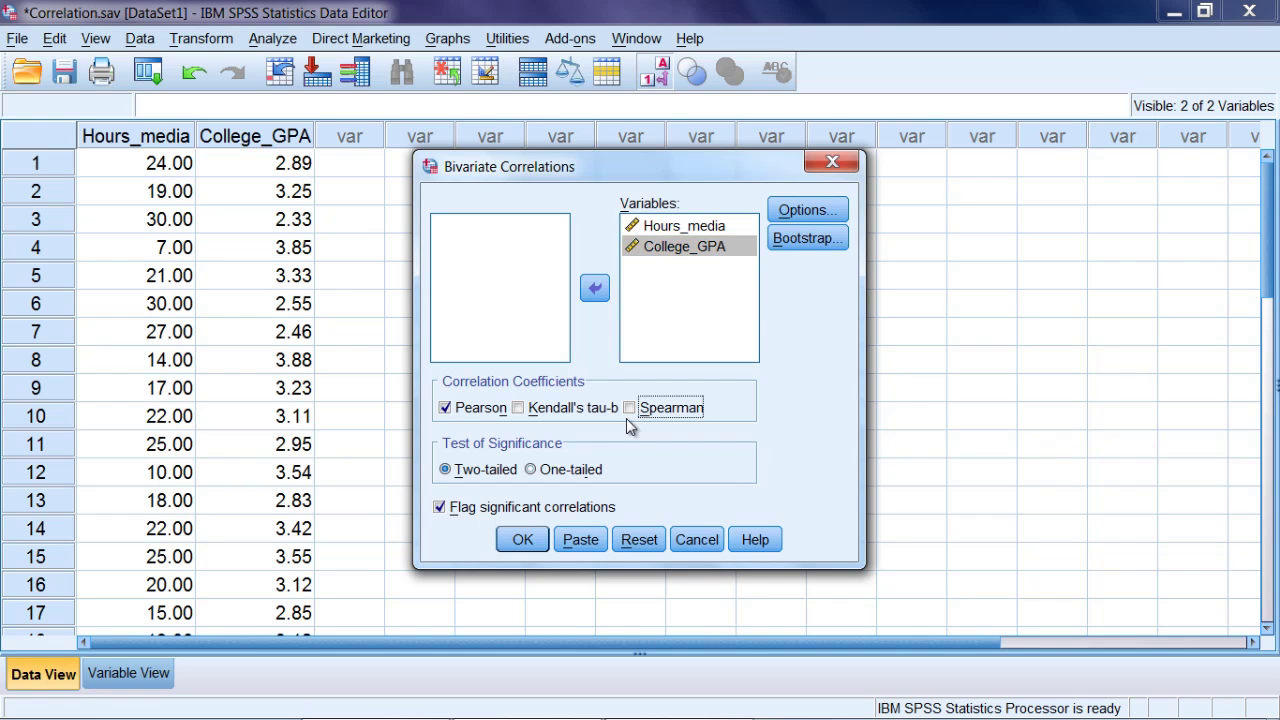
pyautogui.click(630, 410)
pyautogui.click(536, 542)
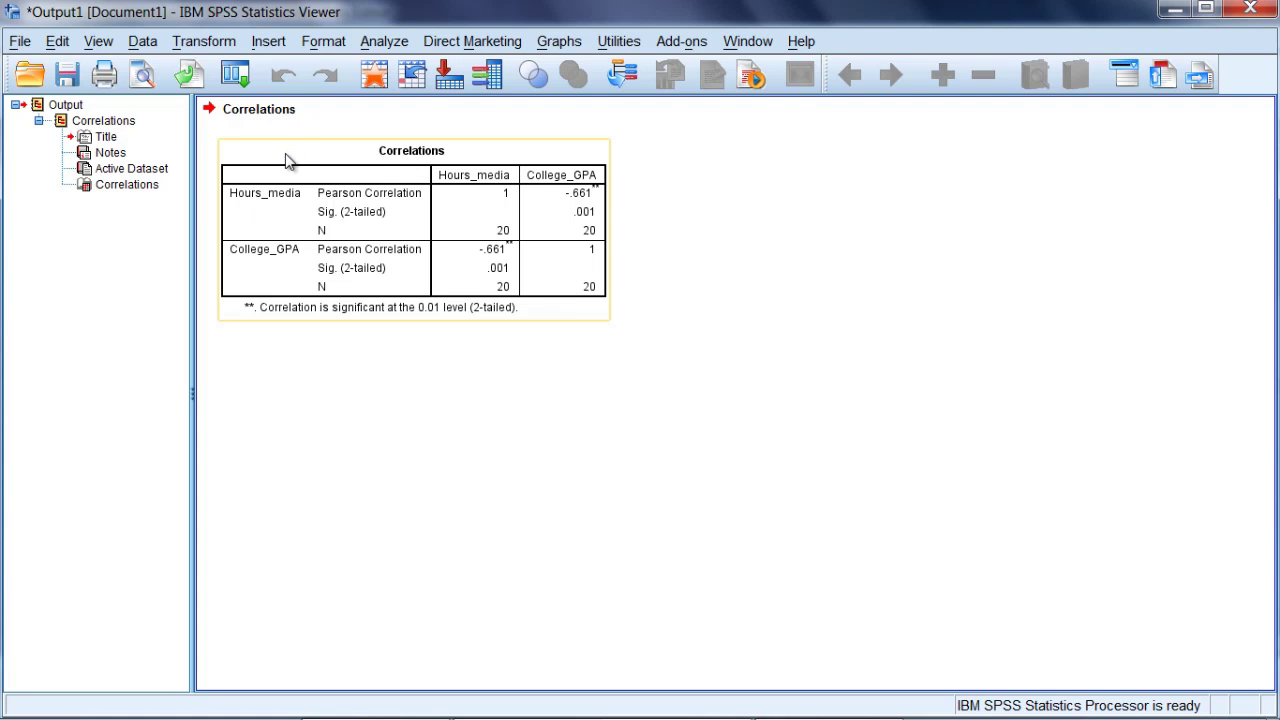
# Edit the Correlations table and select its -.661, .001 and N 20 cells
pyautogui.click(384, 166)
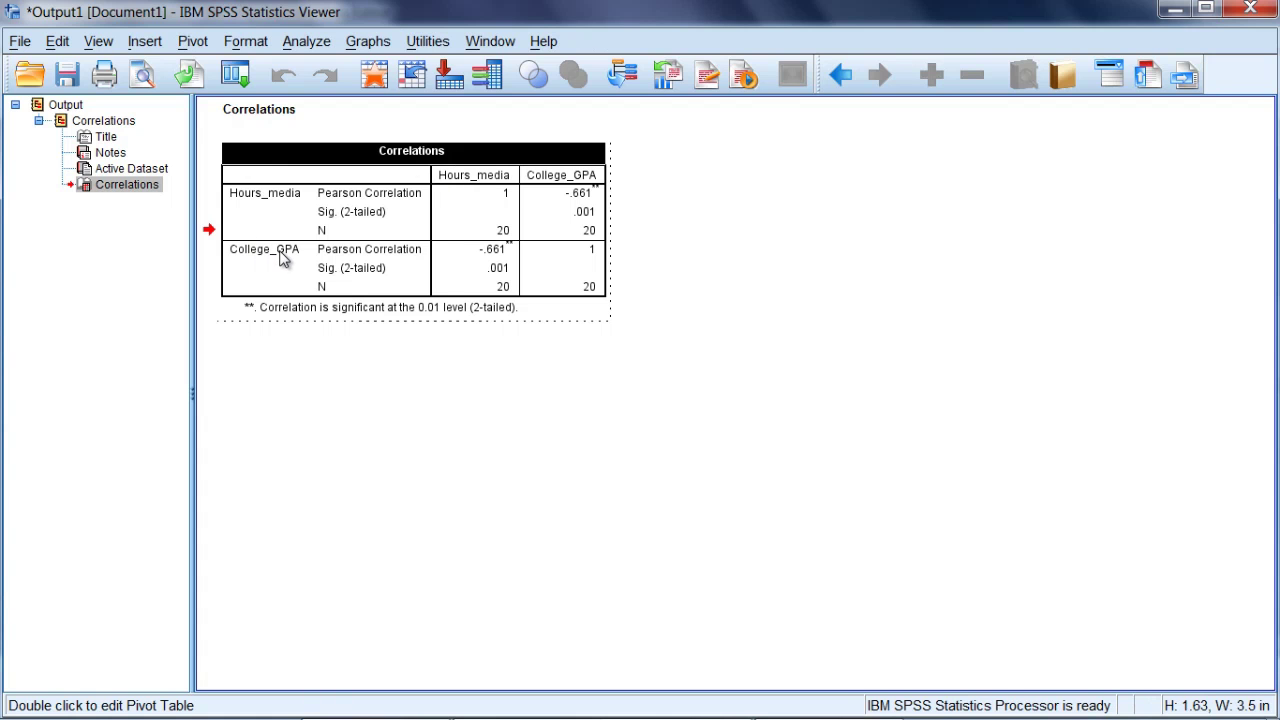
pyautogui.doubleClick(488, 177)
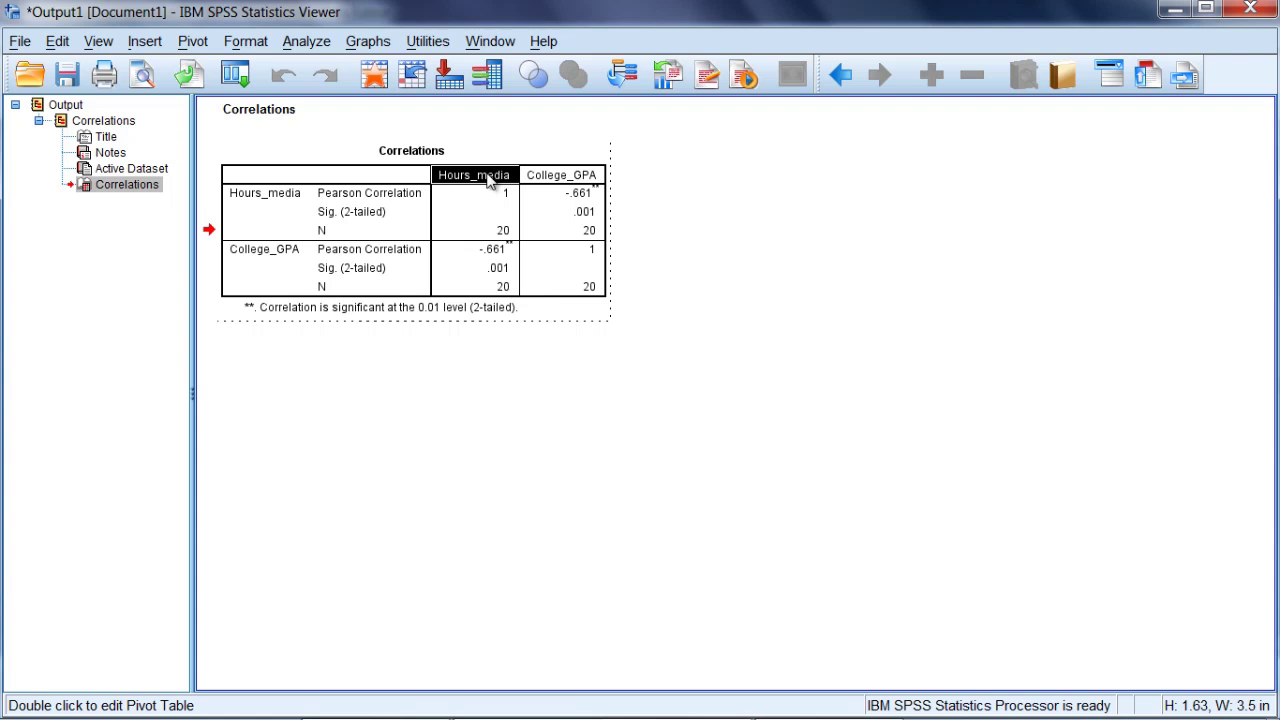
pyautogui.click(265, 270)
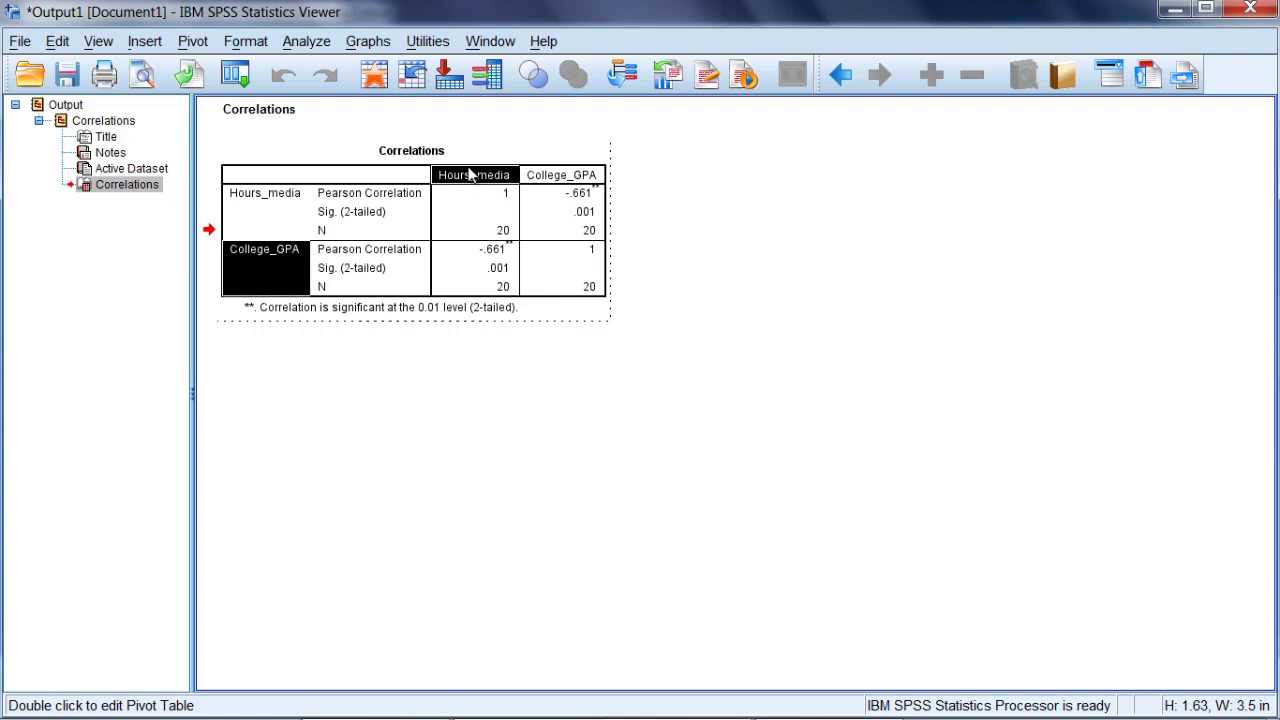
pyautogui.click(498, 252)
pyautogui.moveTo(500, 258); pyautogui.dragTo(501, 290)
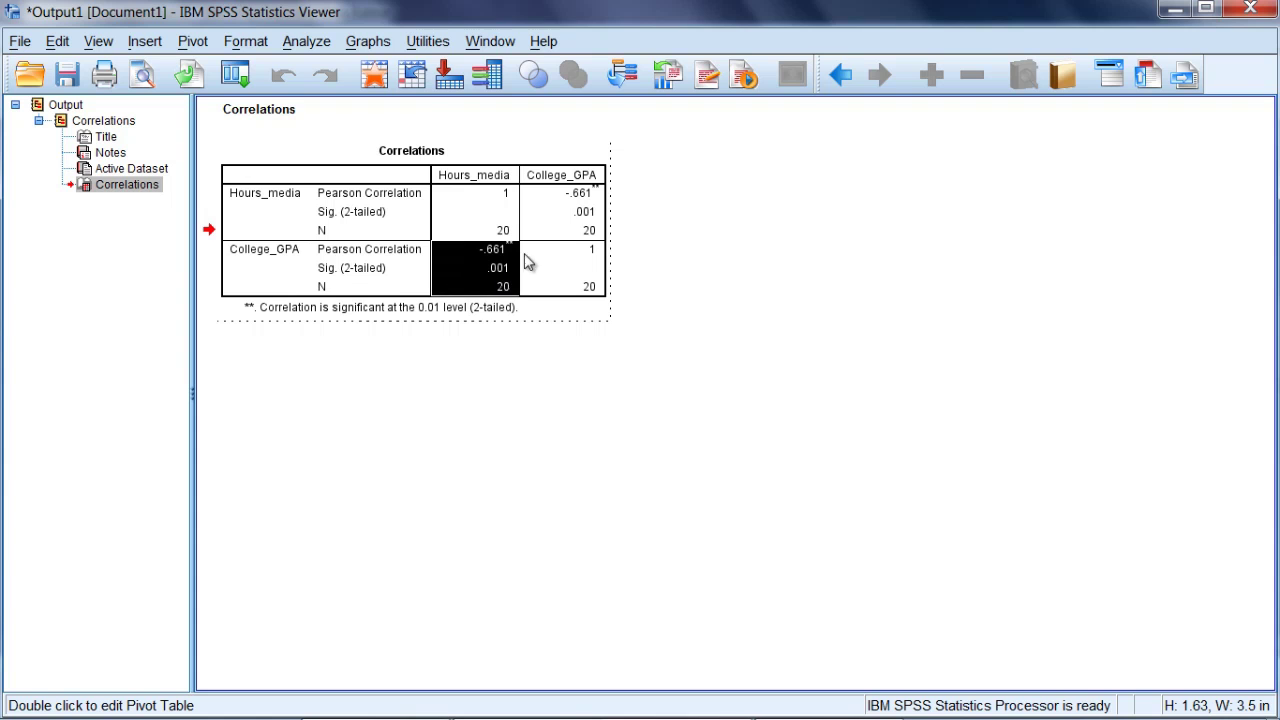
pyautogui.moveTo(580, 195); pyautogui.dragTo(584, 236)
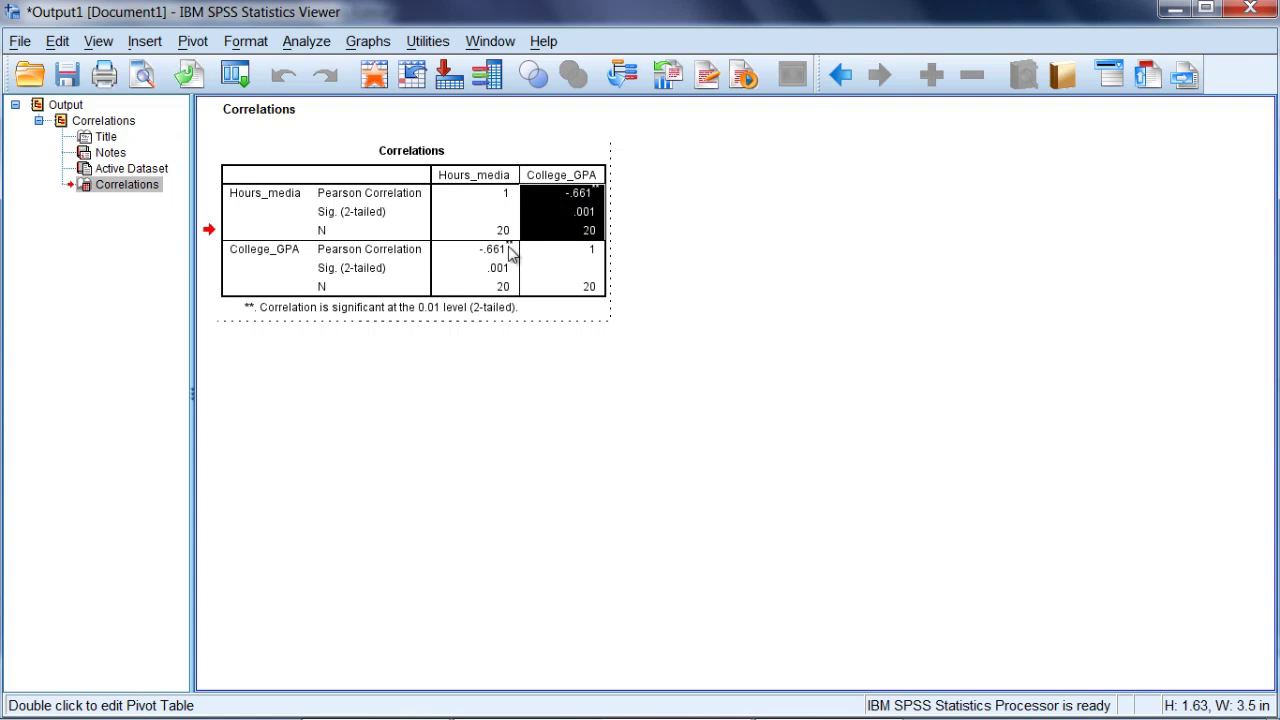
pyautogui.moveTo(508, 252); pyautogui.dragTo(506, 292)
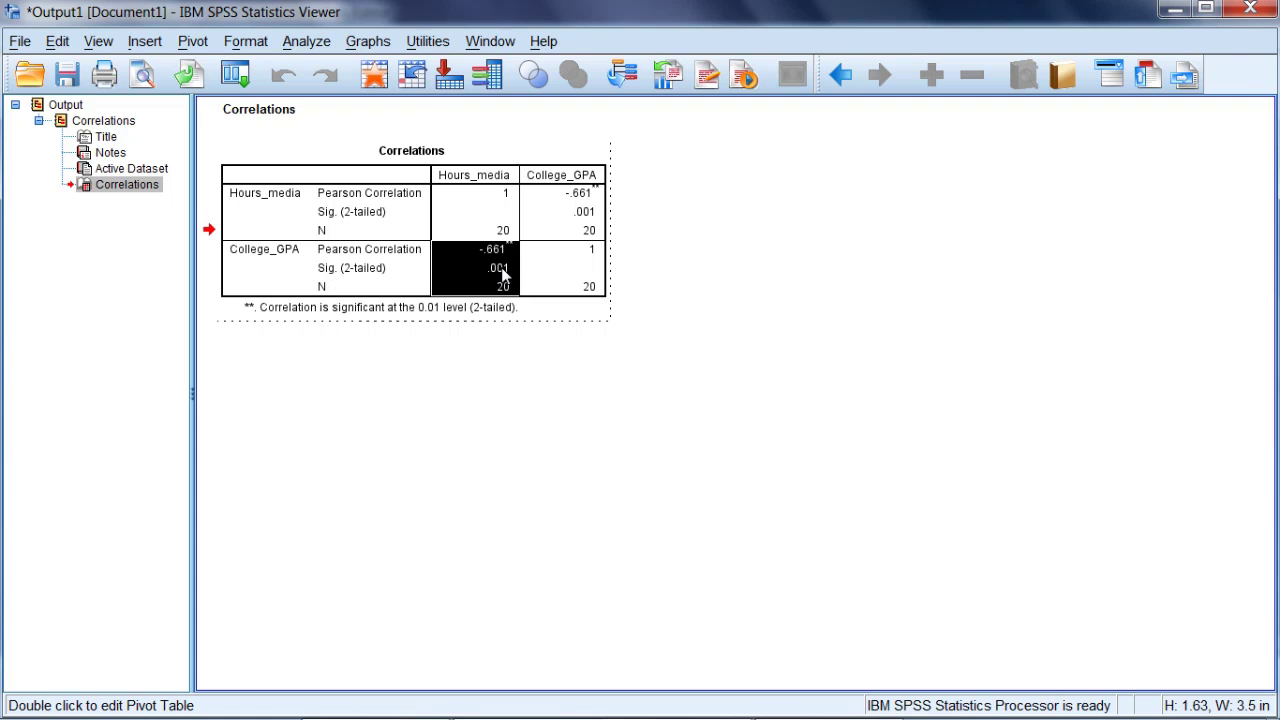
pyautogui.click(503, 272)
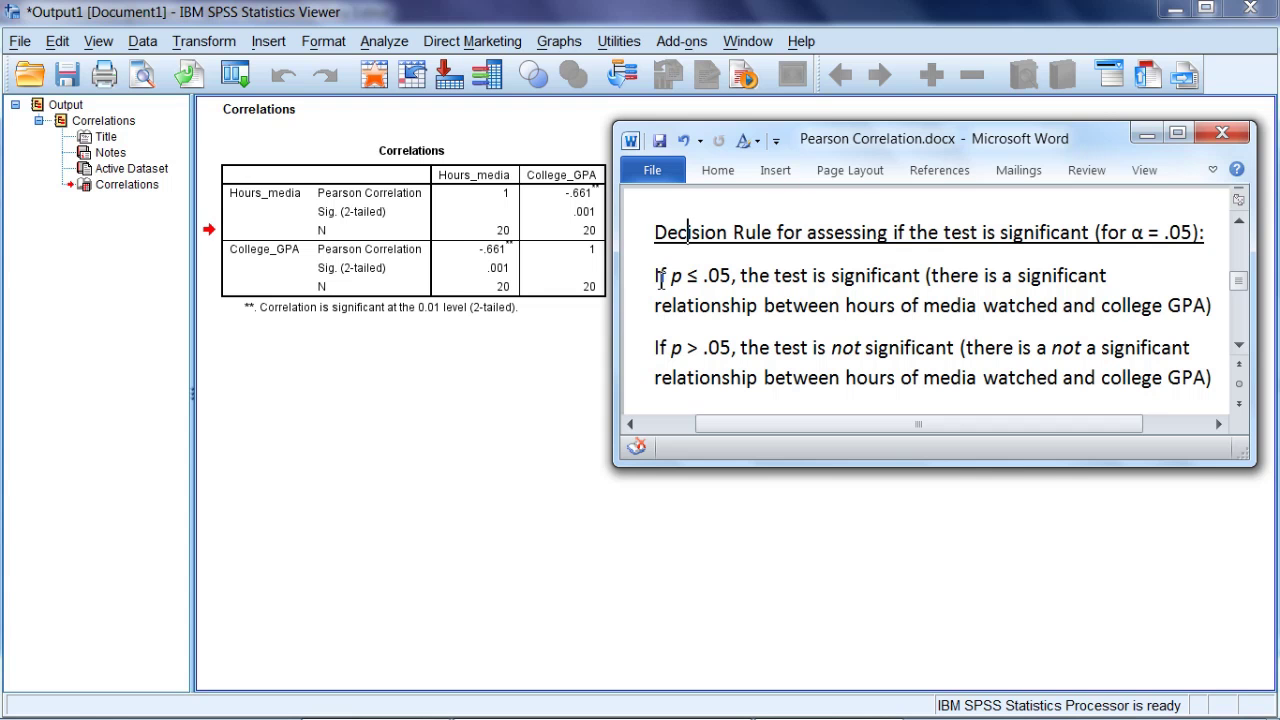
# Highlight the decision rule's p ≤ .05 and p > .05 conditions and their meanings
pyautogui.moveTo(656, 278); pyautogui.dragTo(872, 279)
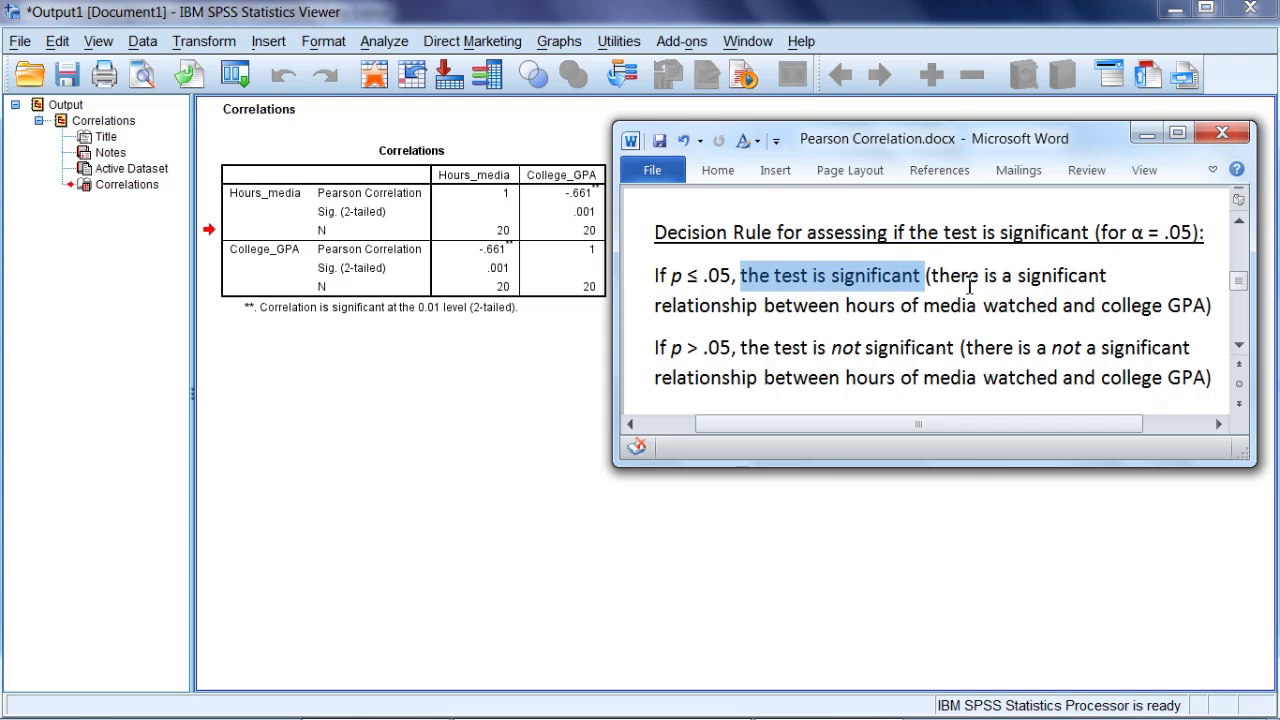
pyautogui.moveTo(958, 279); pyautogui.dragTo(1190, 311)
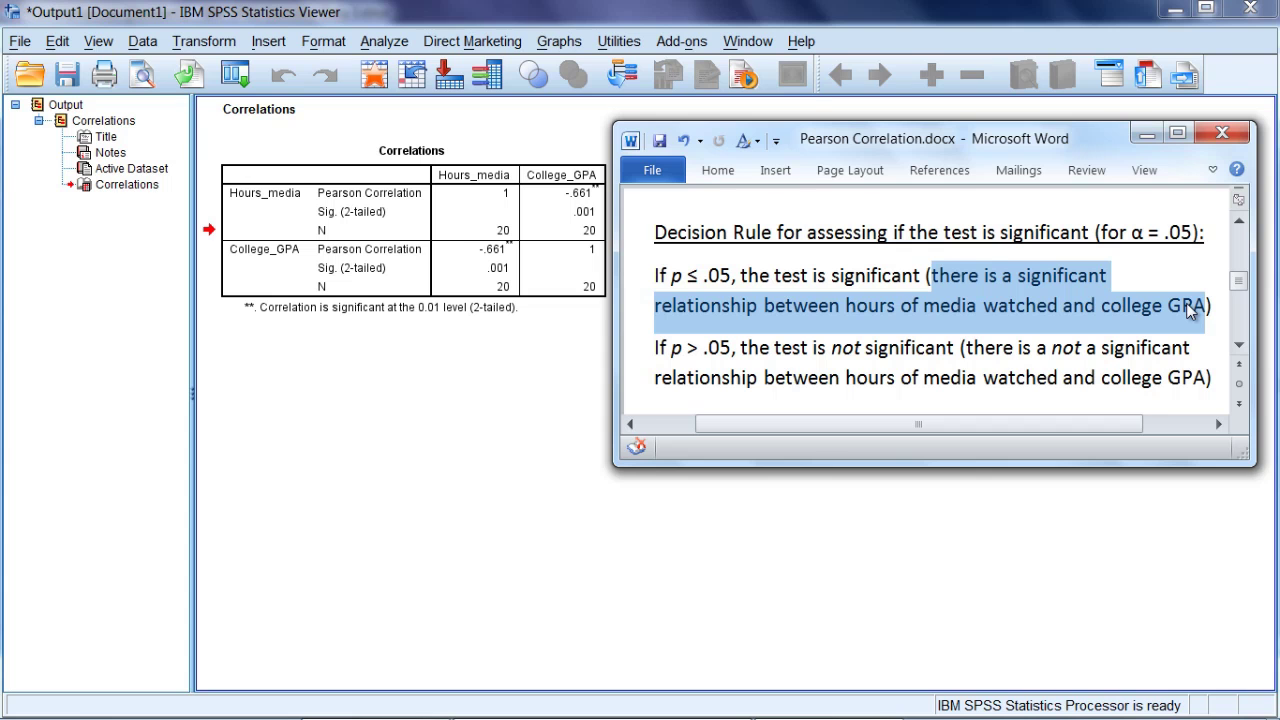
pyautogui.moveTo(670, 348); pyautogui.dragTo(908, 352)
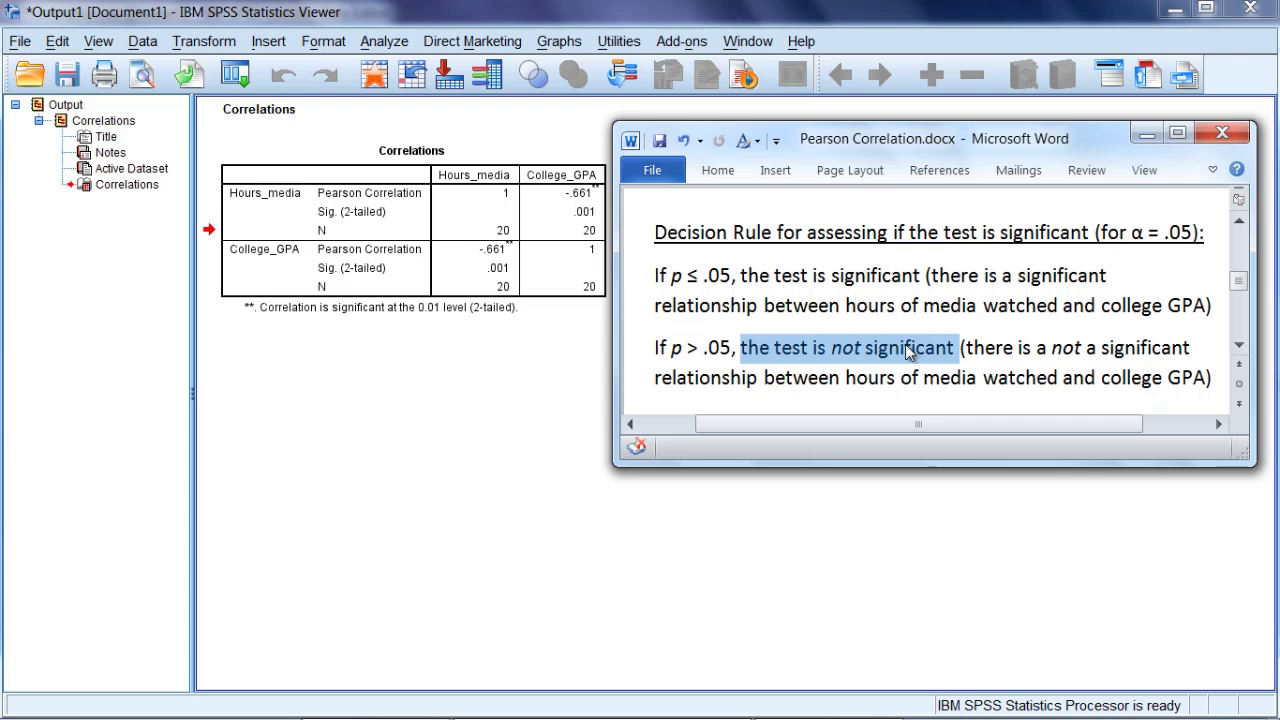
pyautogui.moveTo(998, 347); pyautogui.dragTo(1183, 380)
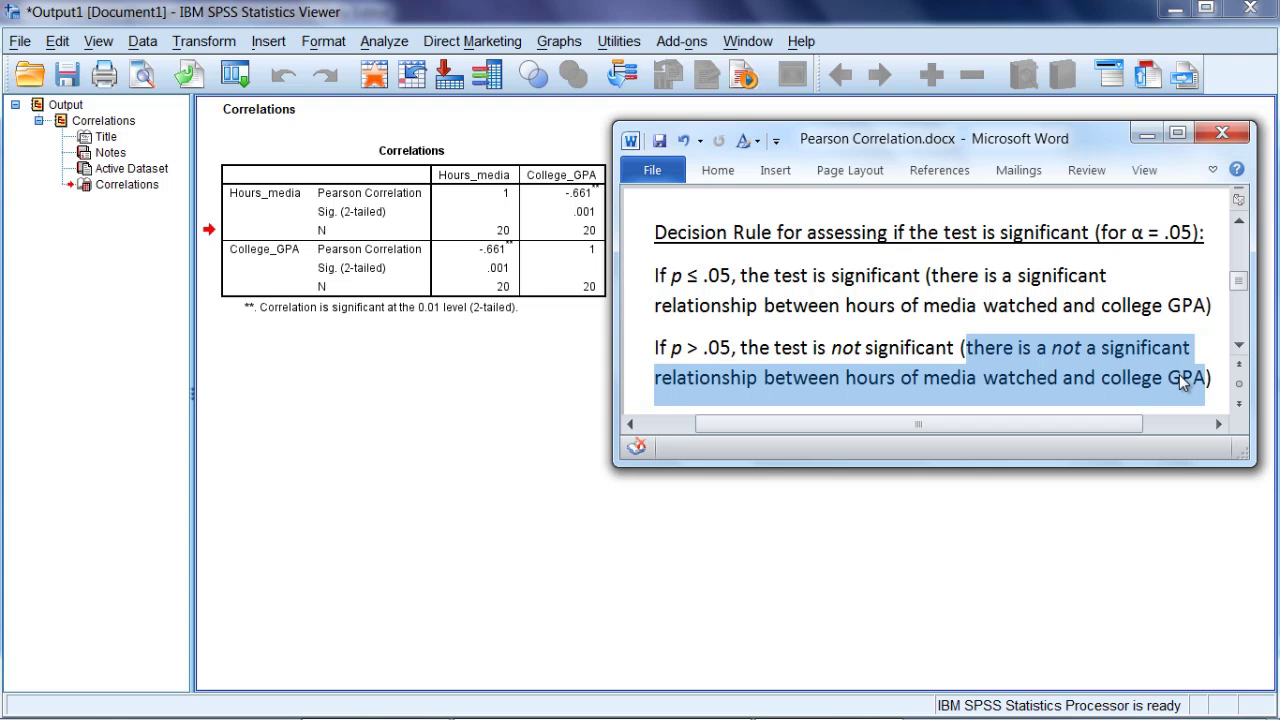
# Compare the table's .001 significance against the p ≤ .05 rule, re-highlighting that condition
pyautogui.click(502, 278)
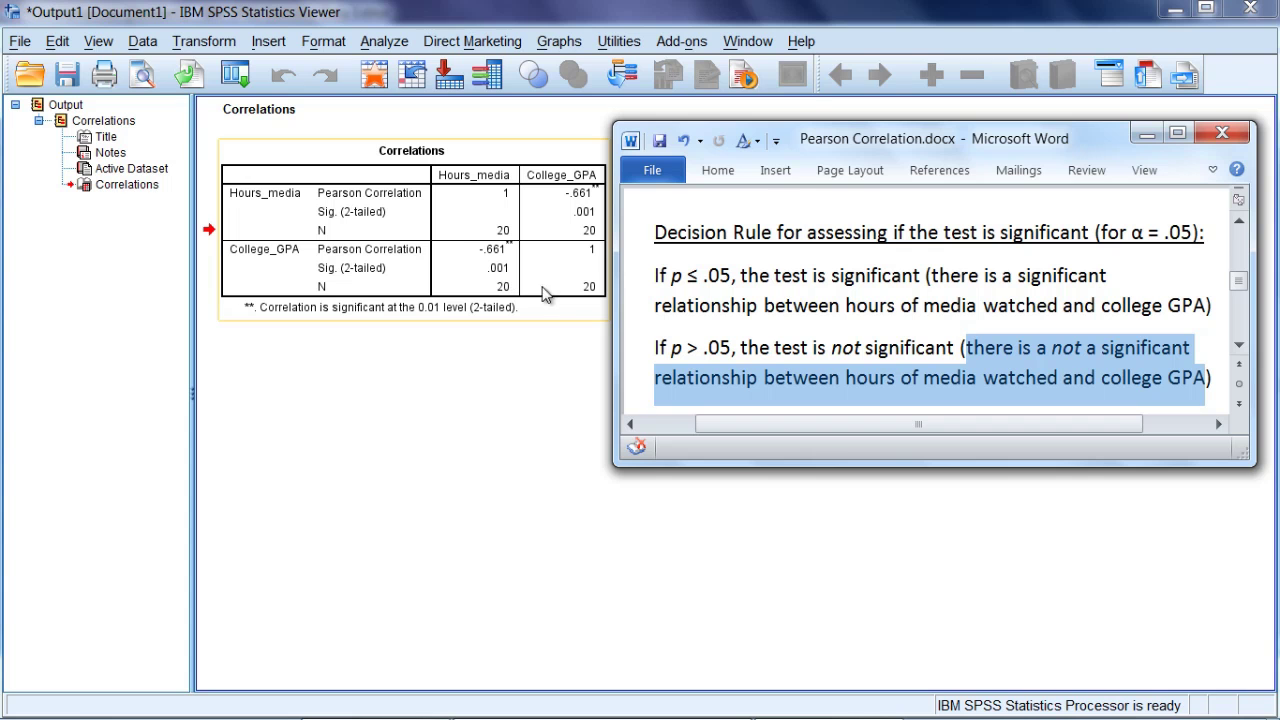
pyautogui.moveTo(670, 277); pyautogui.dragTo(731, 280)
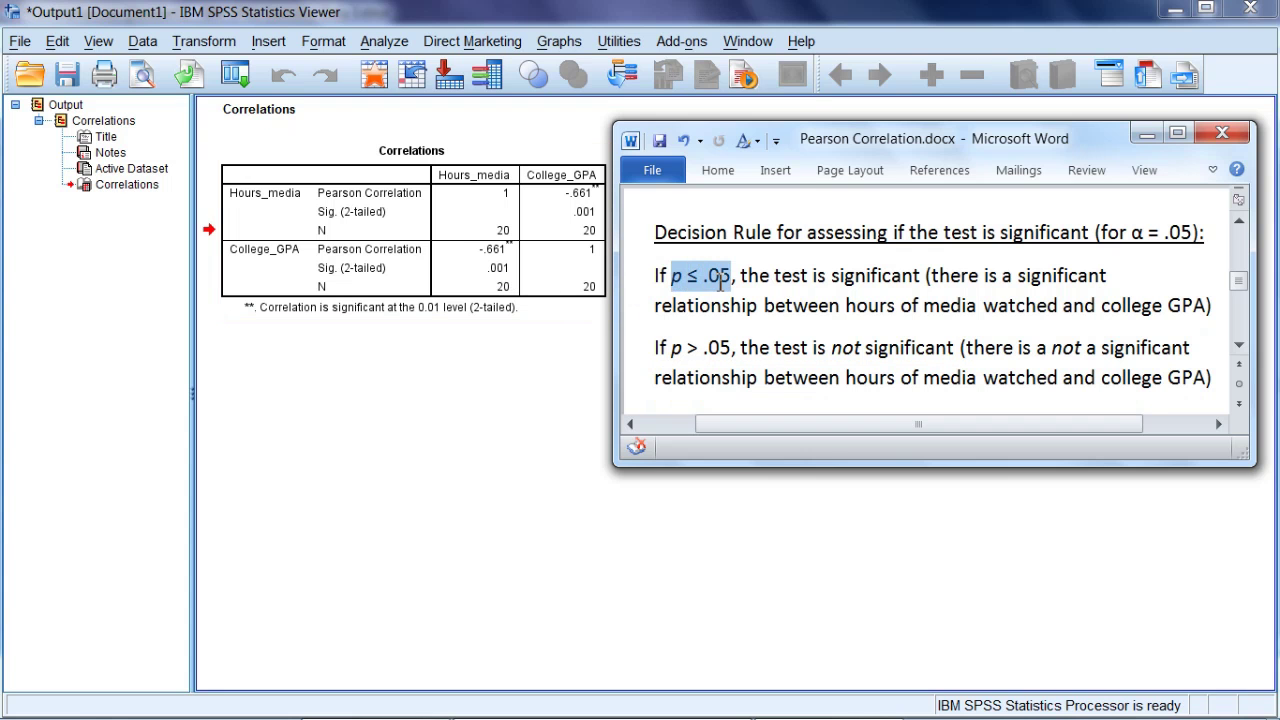
pyautogui.moveTo(670, 348); pyautogui.dragTo(731, 350)
pyautogui.click(528, 288)
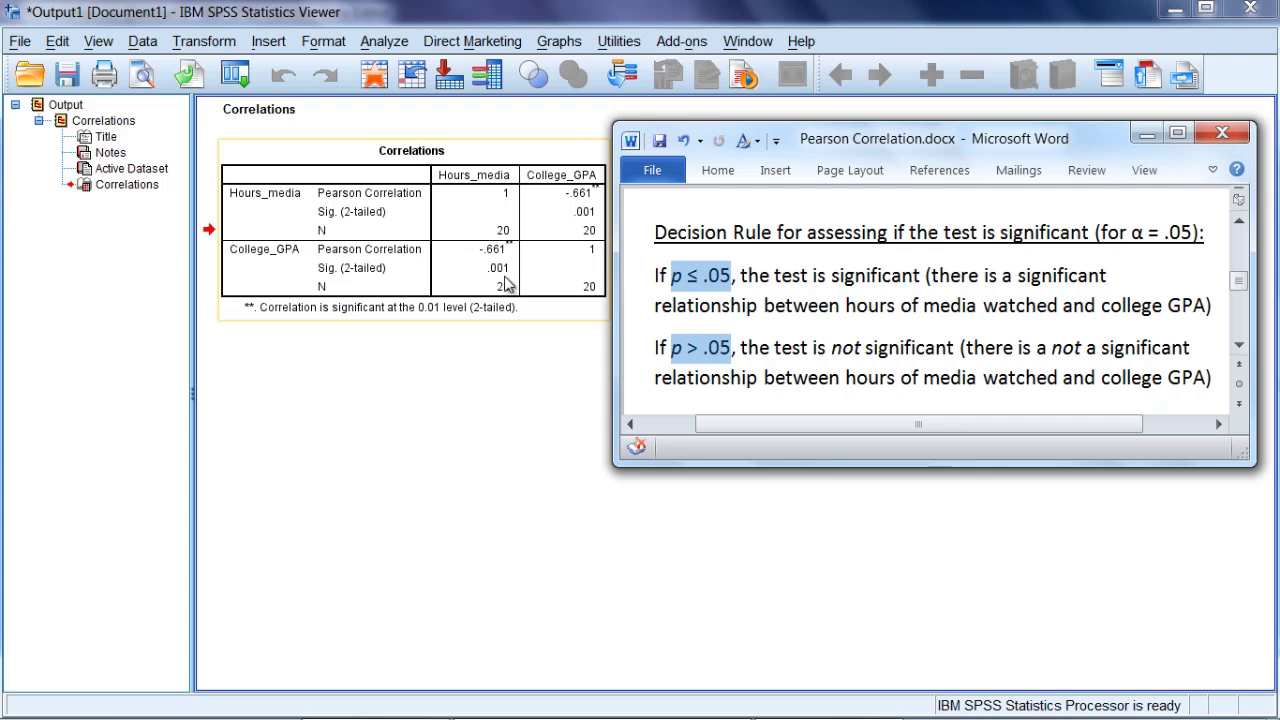
pyautogui.click(631, 303)
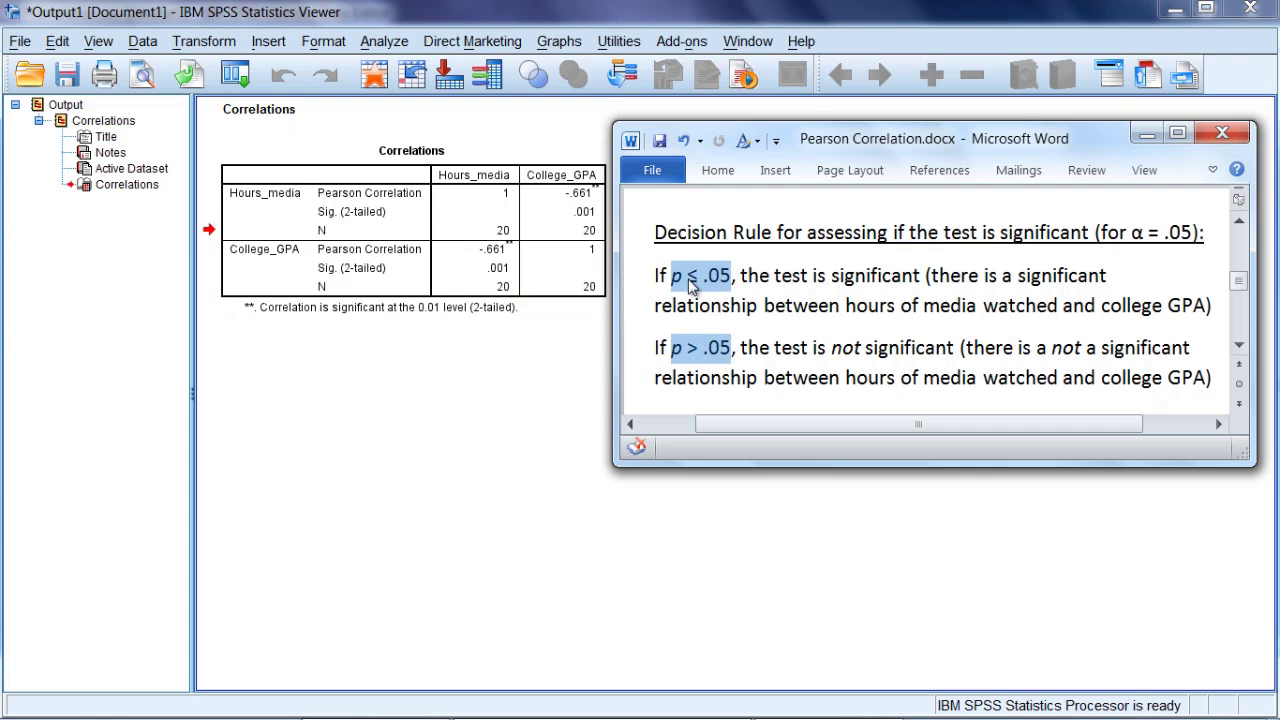
pyautogui.click(673, 278)
pyautogui.moveTo(676, 280); pyautogui.dragTo(1188, 307)
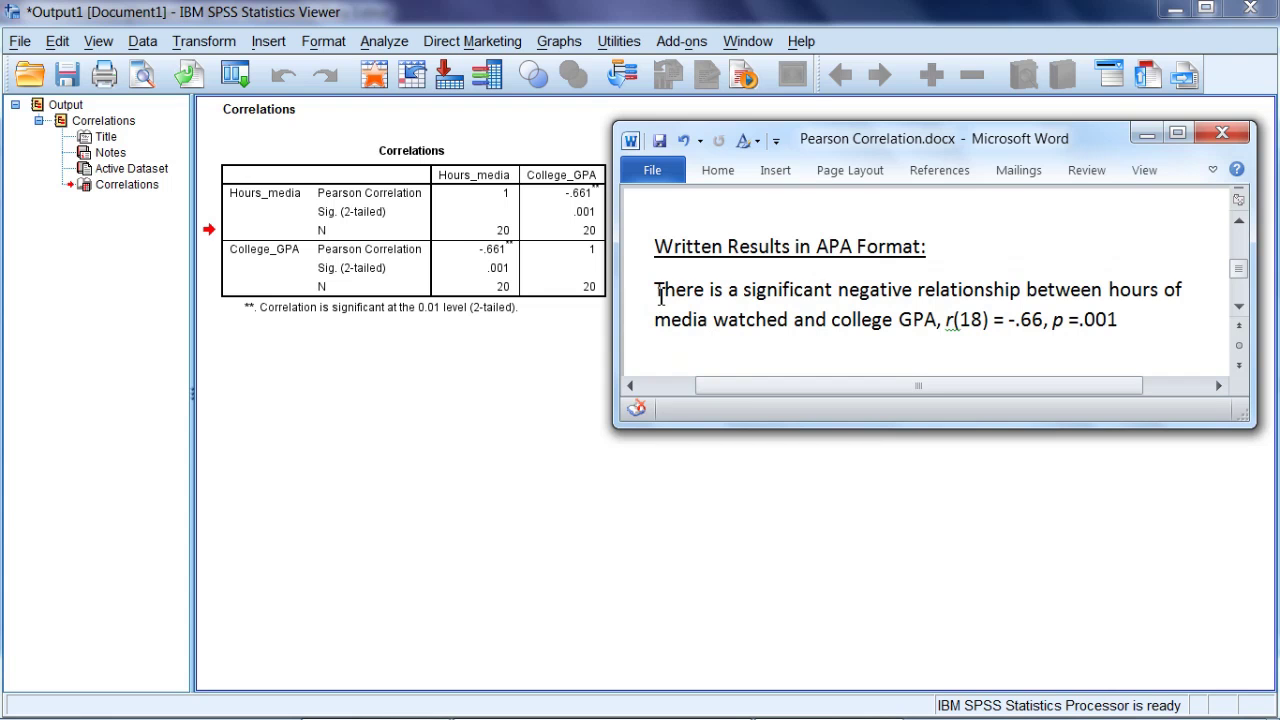
# Check the APA sentence's r(18) = -.66 against the SPSS Correlations table
pyautogui.moveTo(656, 290); pyautogui.dragTo(936, 318)
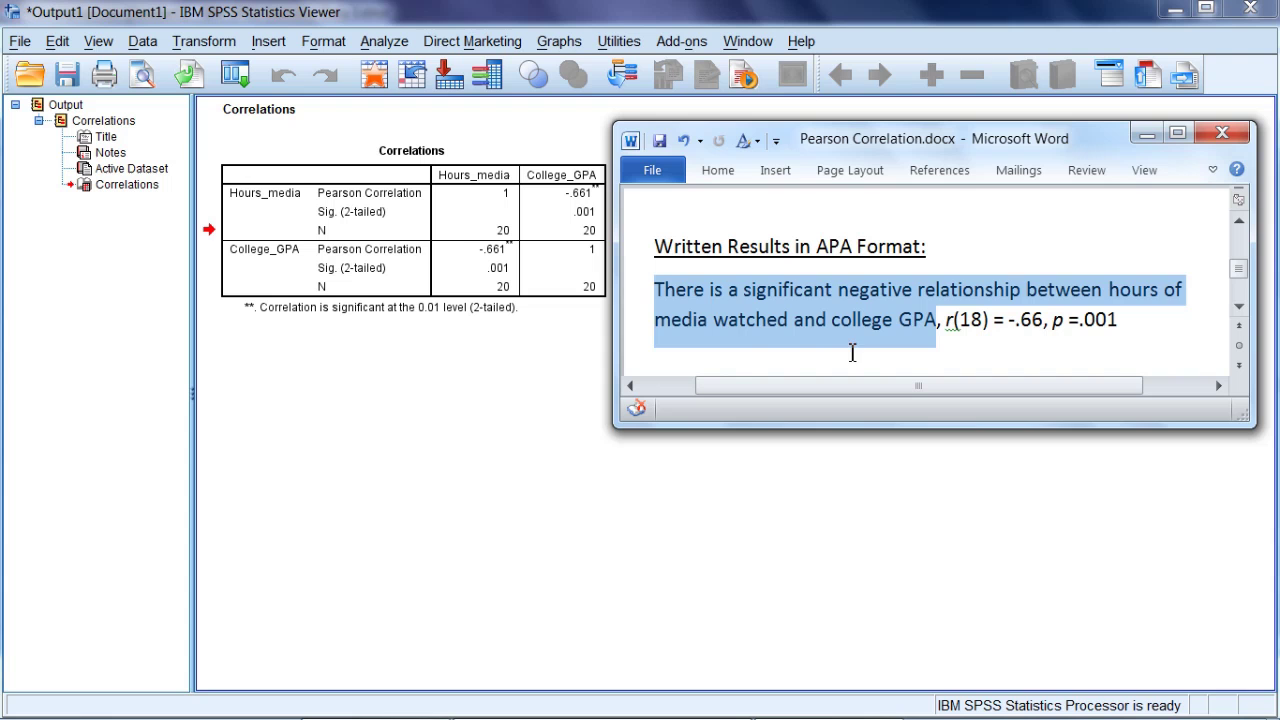
pyautogui.click(948, 322)
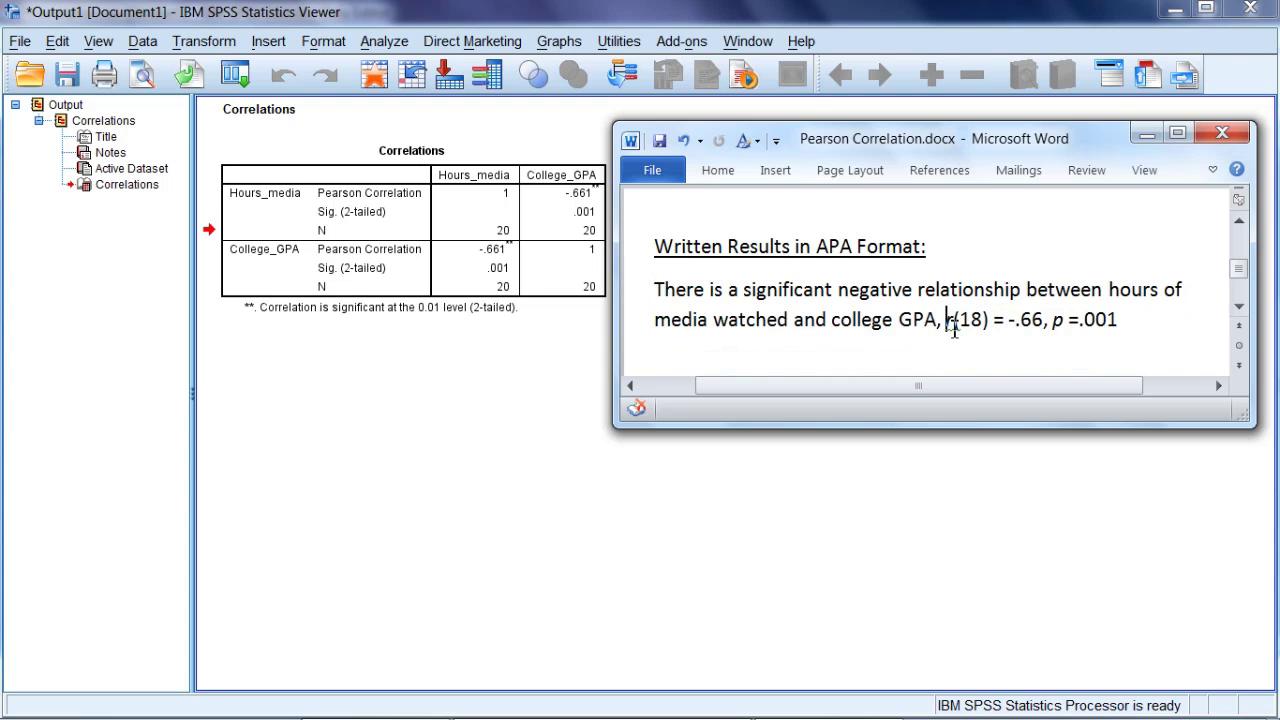
pyautogui.moveTo(946, 320); pyautogui.dragTo(983, 322)
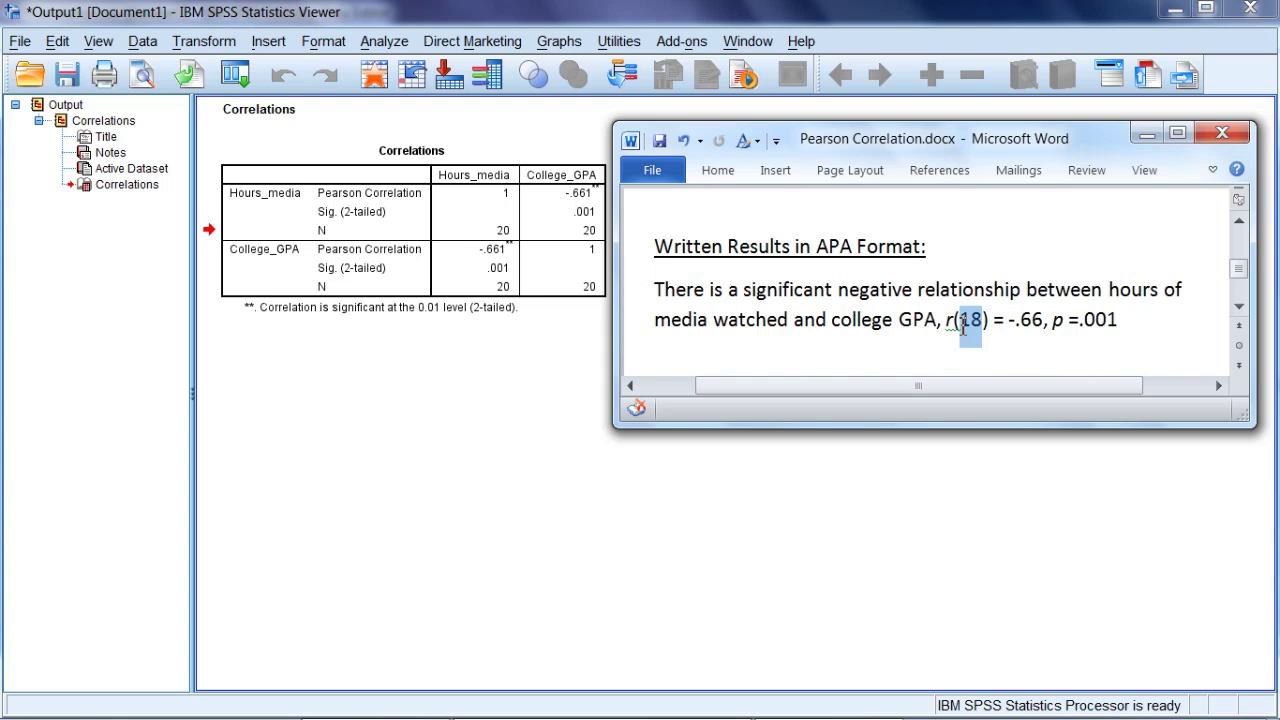
pyautogui.click(560, 247)
pyautogui.moveTo(1008, 320); pyautogui.dragTo(1043, 320)
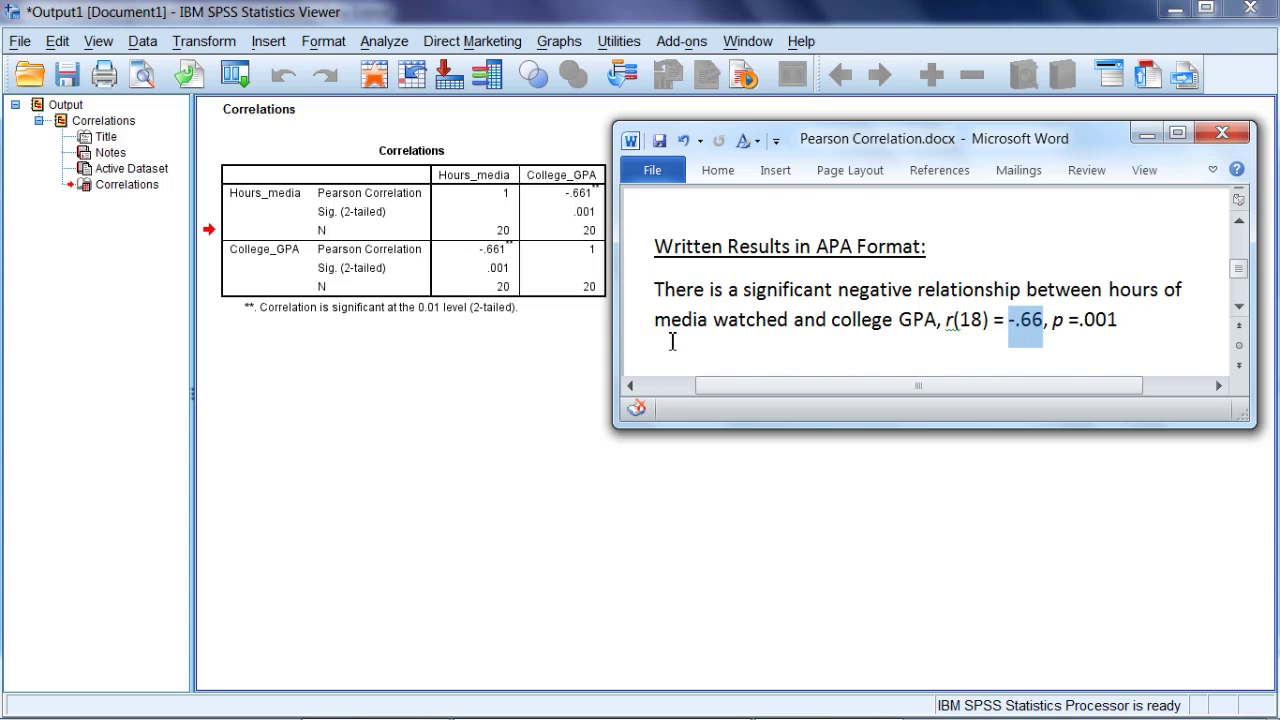
# Check p =.001 against the table and place the cursor at the sentence end
pyautogui.click(506, 266)
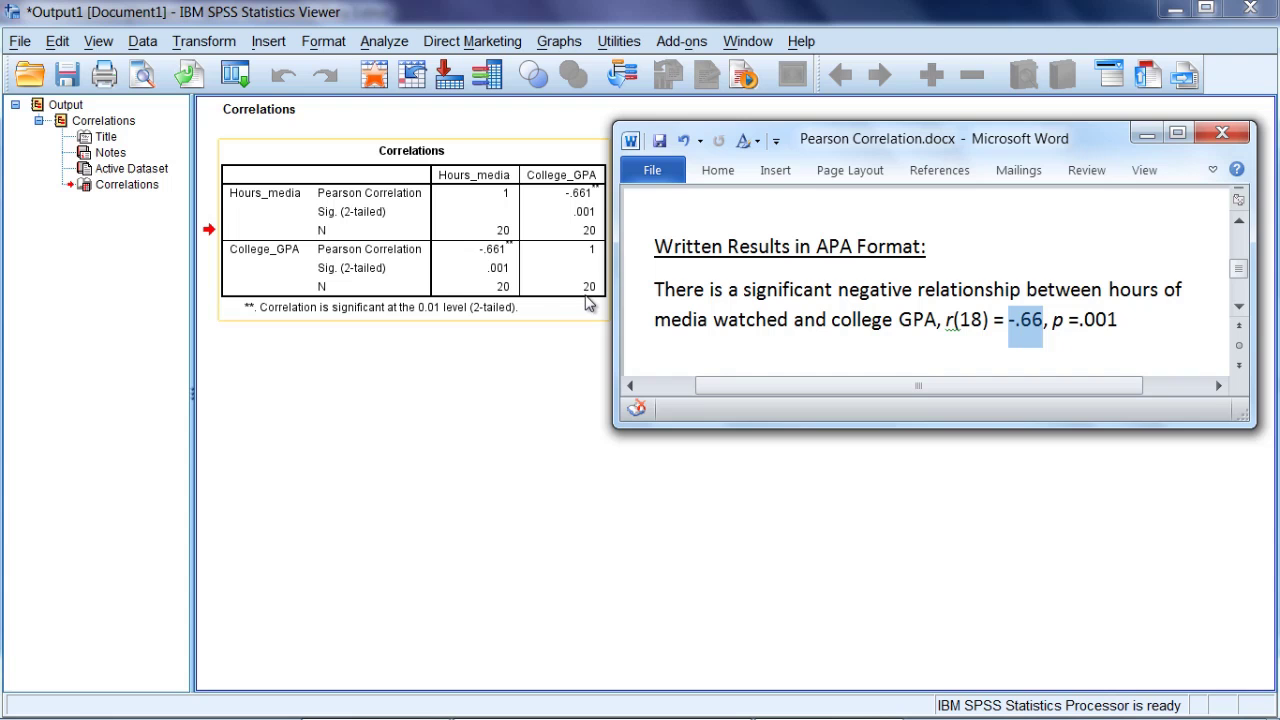
pyautogui.moveTo(1052, 320); pyautogui.dragTo(1120, 325)
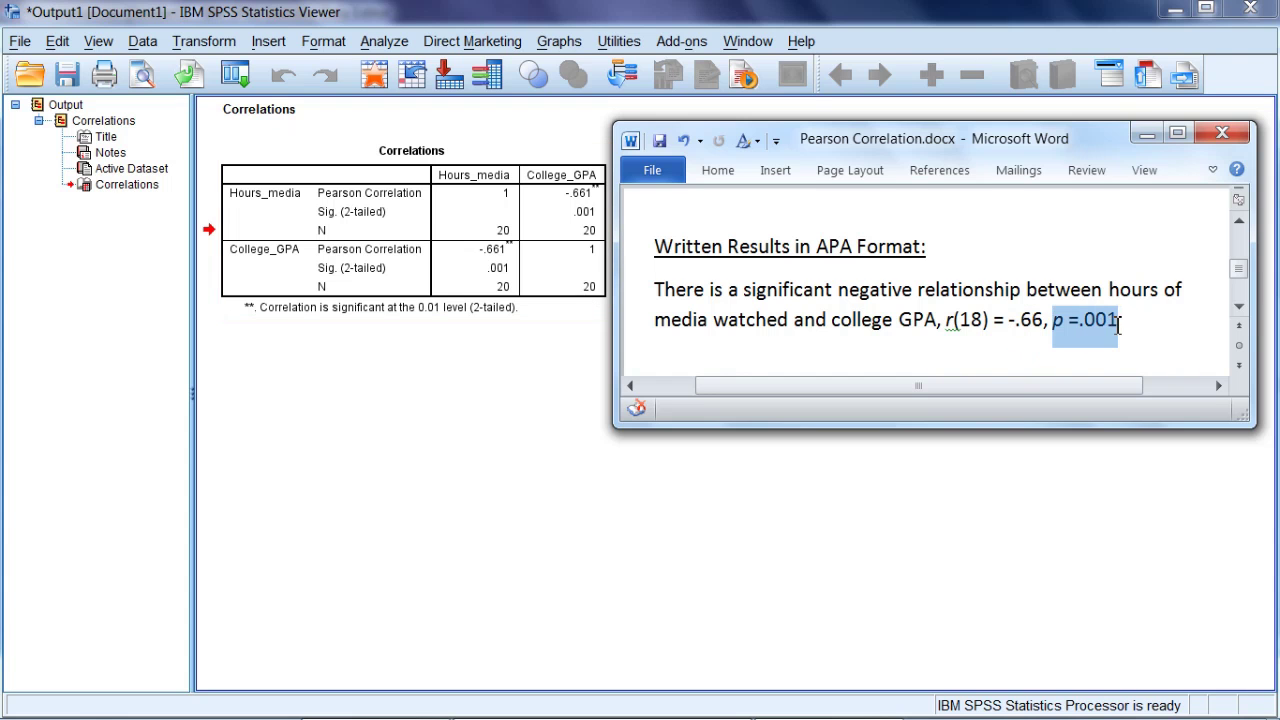
pyautogui.click(1122, 325)
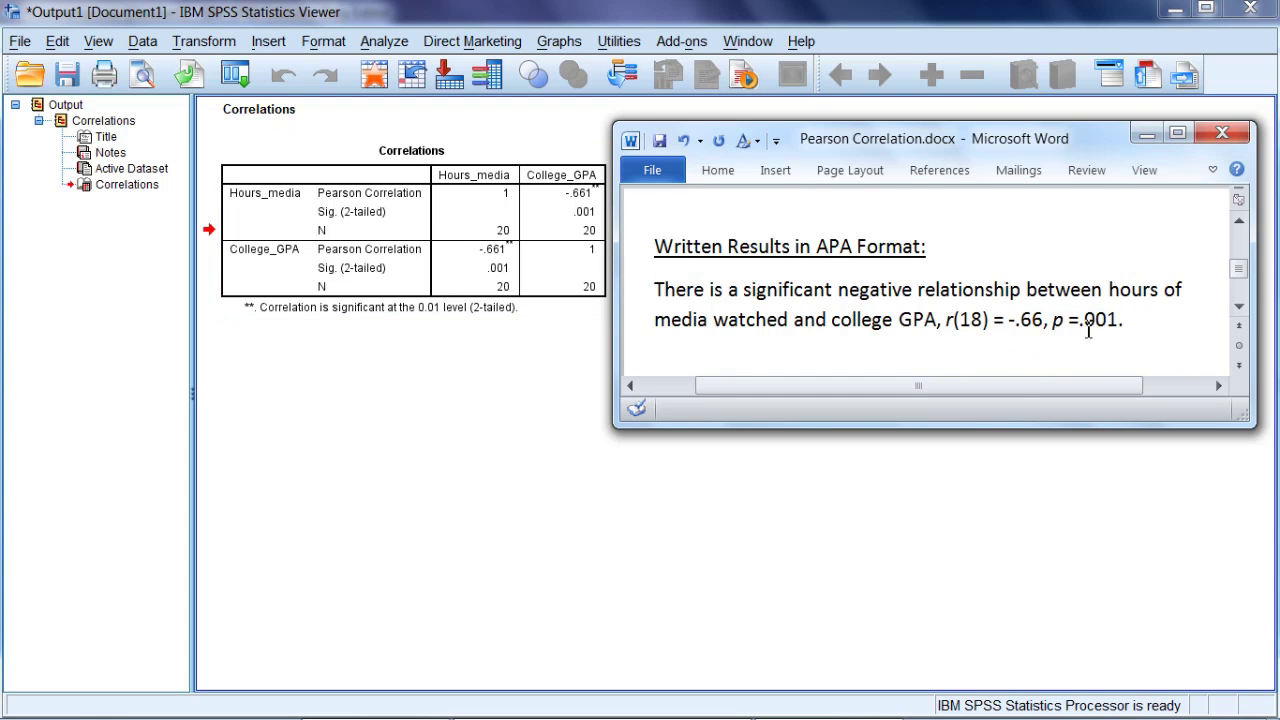
pyautogui.click(494, 280)
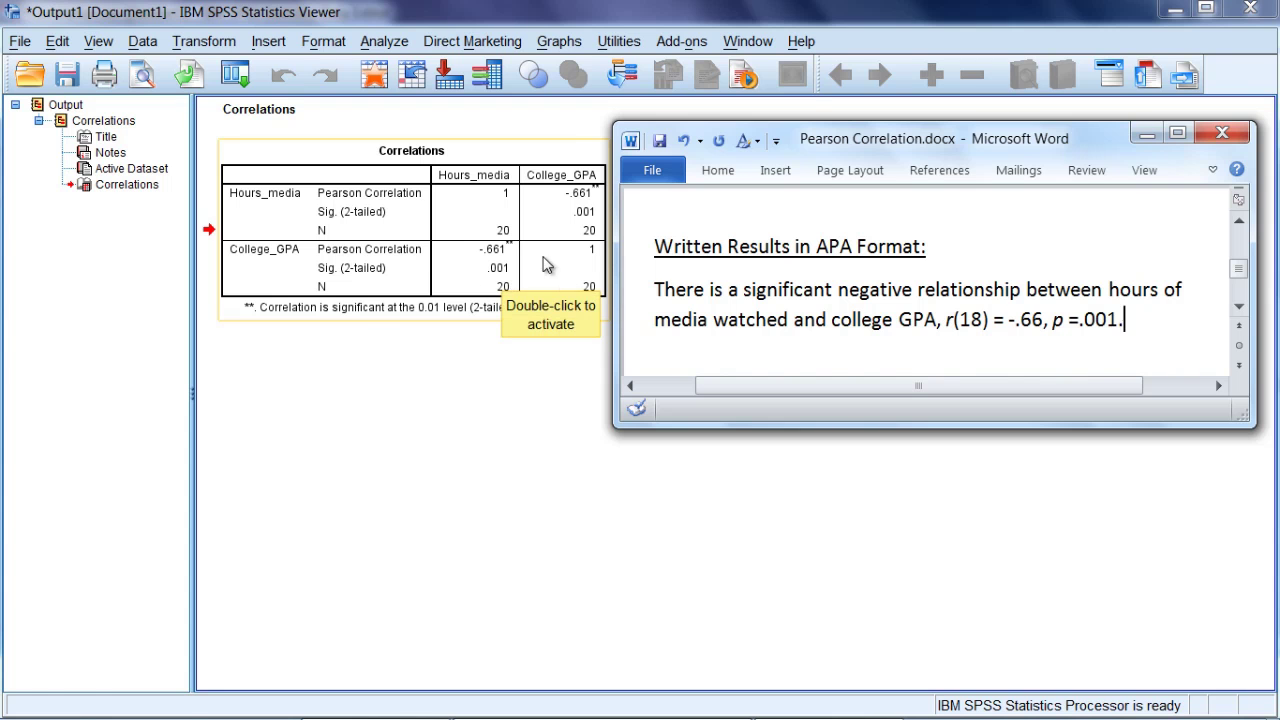
# Activate the Correlations table, then select the -.661 cell and the significance footnote row
pyautogui.doubleClick(505, 251)
pyautogui.click(508, 252)
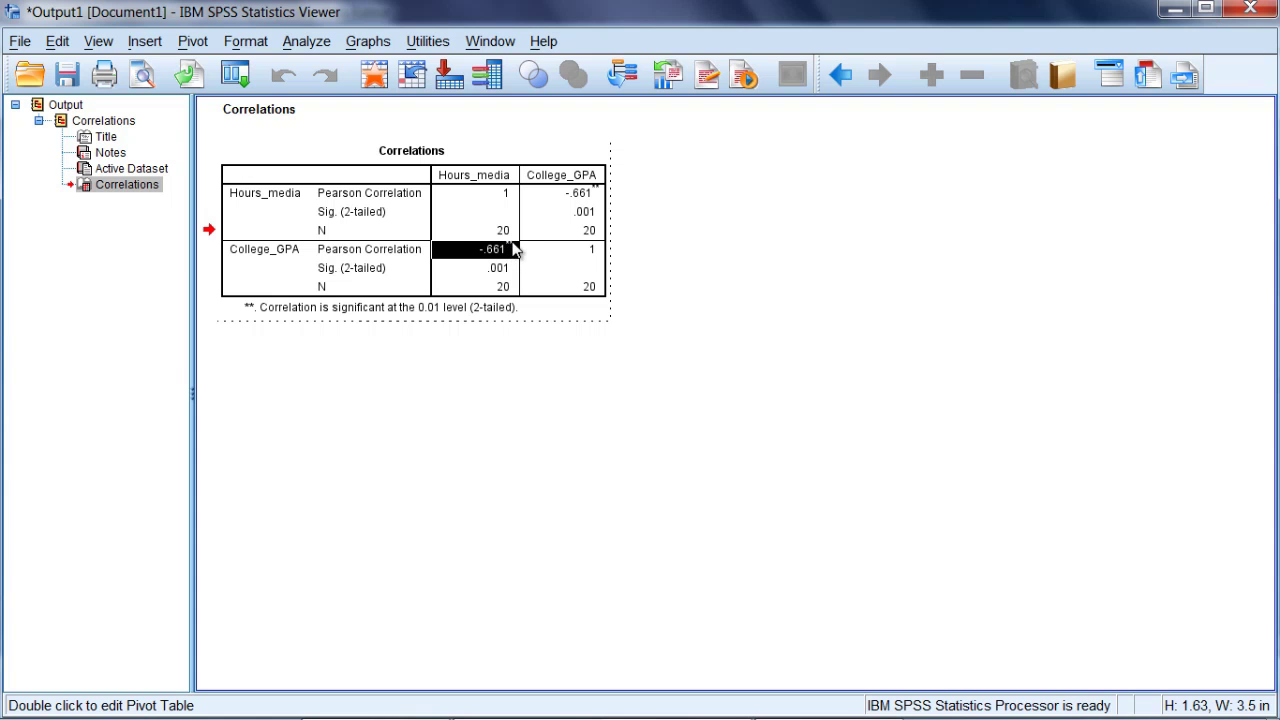
pyautogui.click(265, 309)
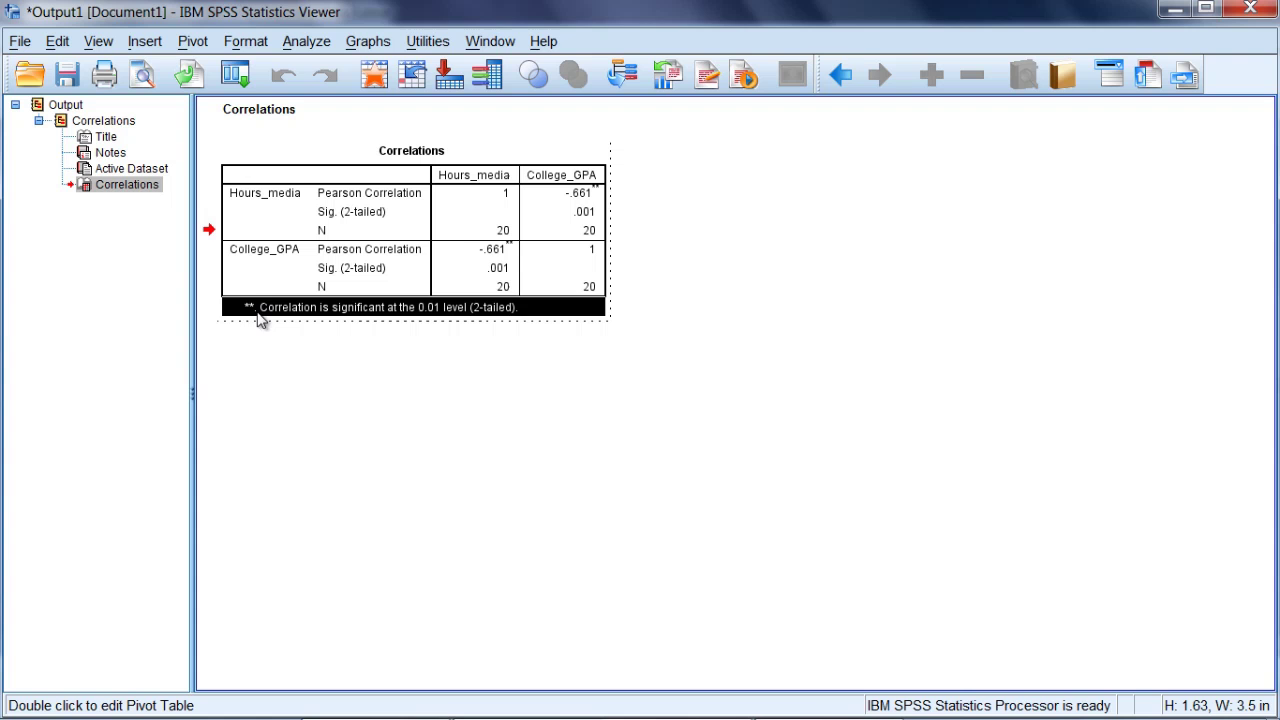